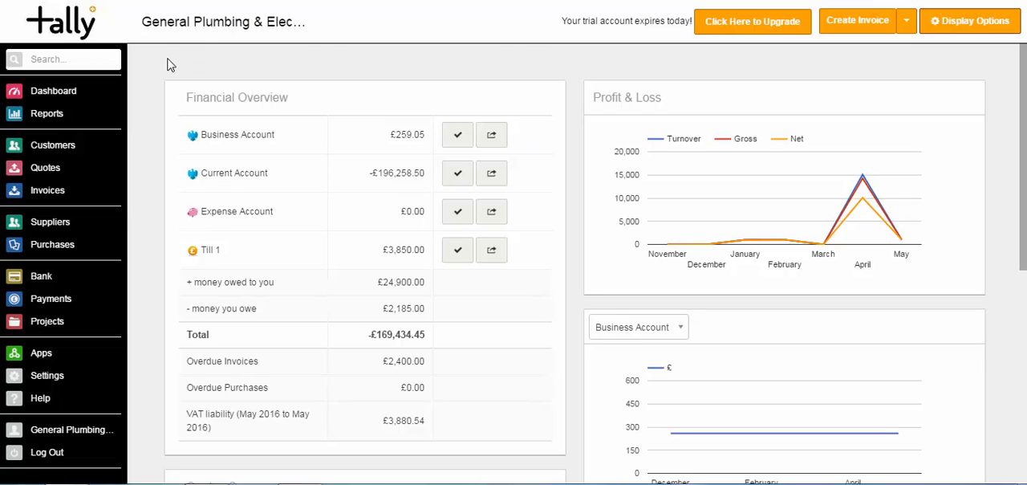
Add a new purchase code 5003 named Stock to the list of purchase codes.
click(67, 251)
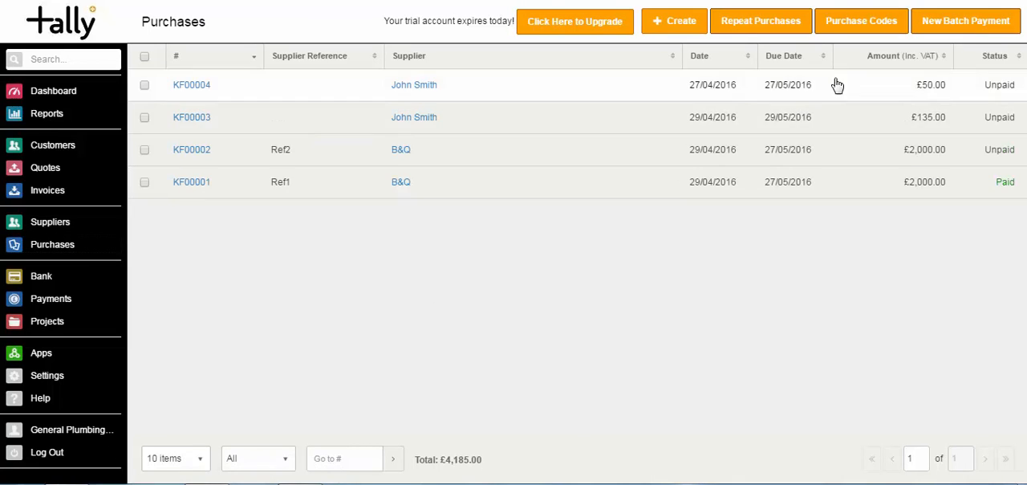
click(845, 27)
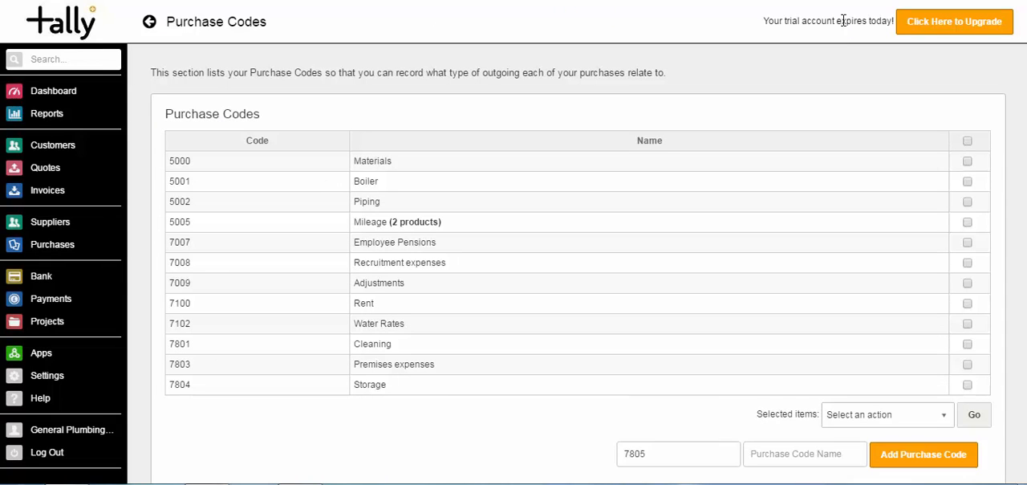
scroll(816, 330, down, 2)
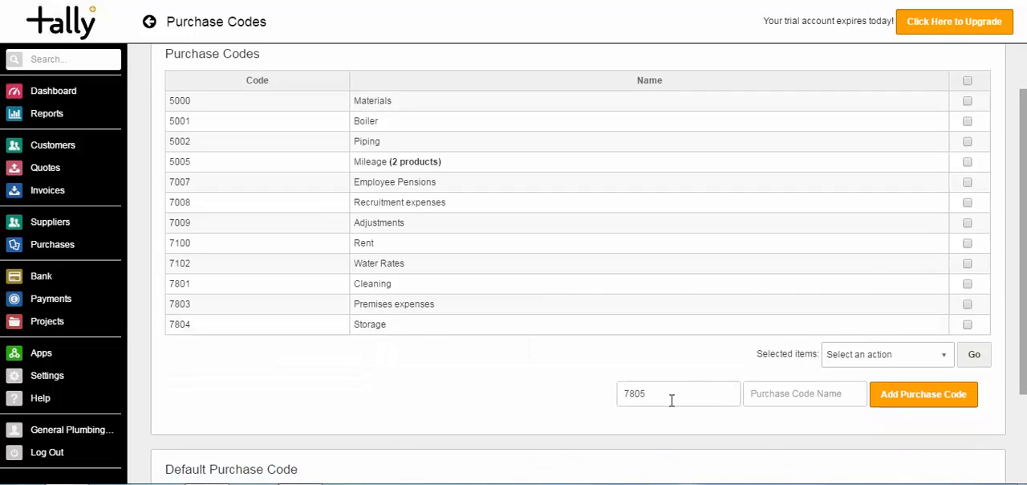
drag(672, 395, 592, 403)
text(5003)
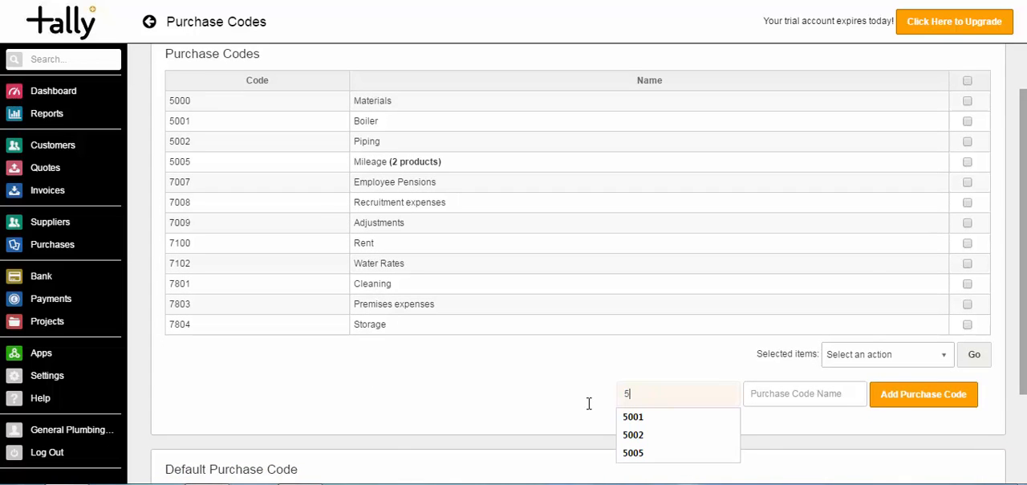
key(Tab)
text(St)
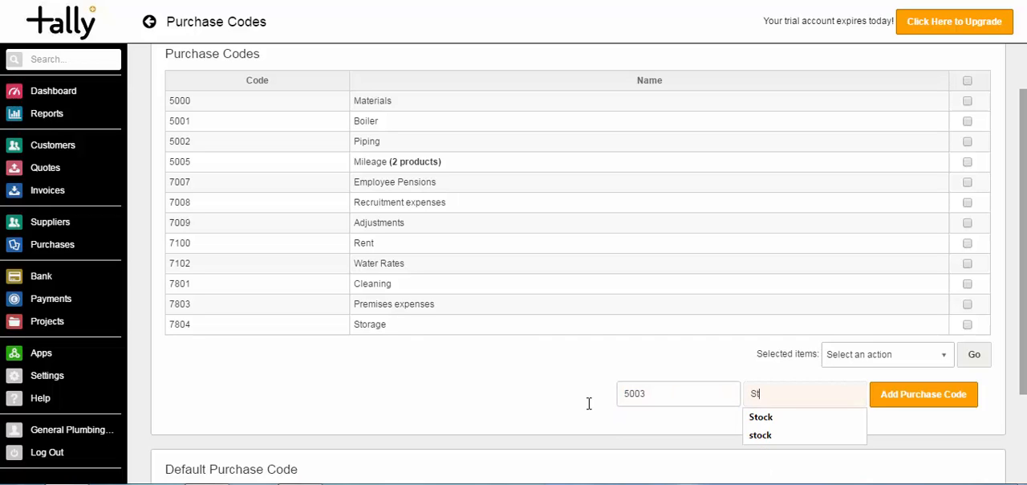
key(Tab)
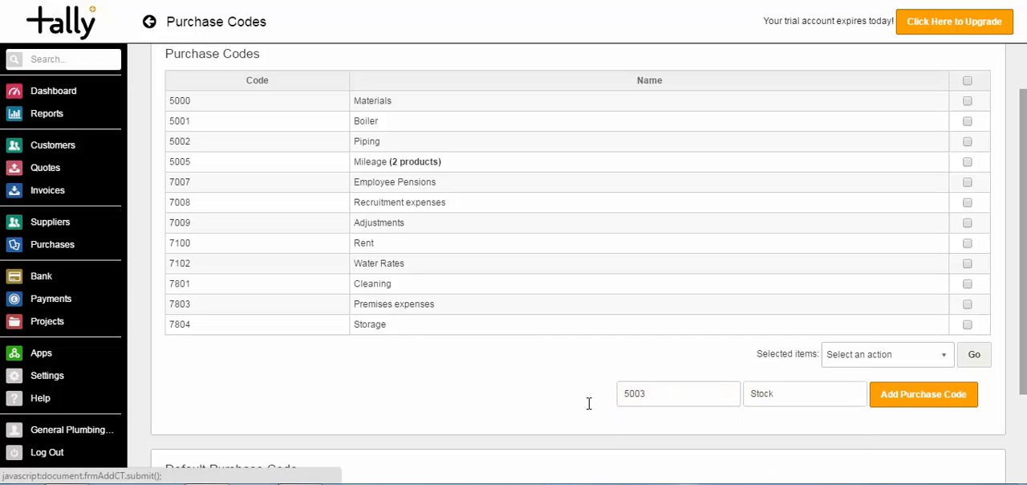
click(926, 398)
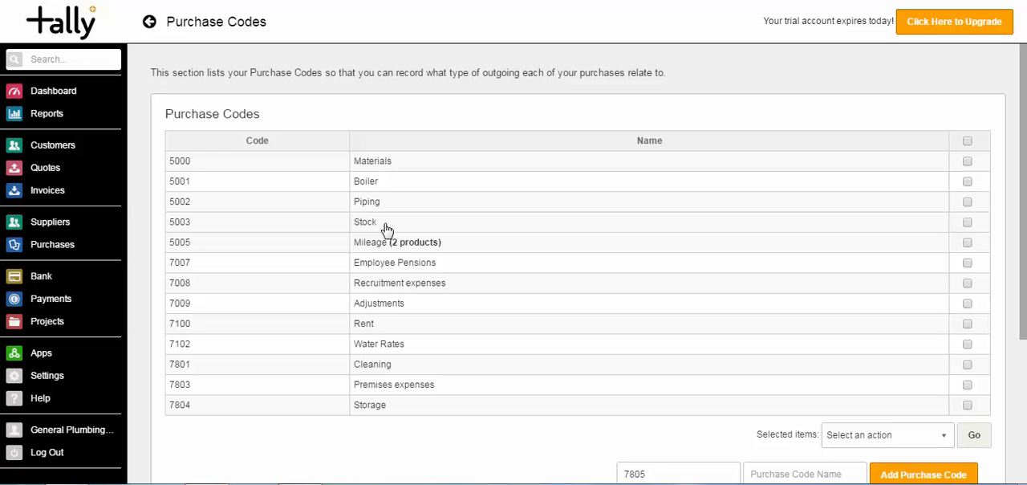
Add a new sales code 4005 named Stock and save it with its default options.
click(53, 197)
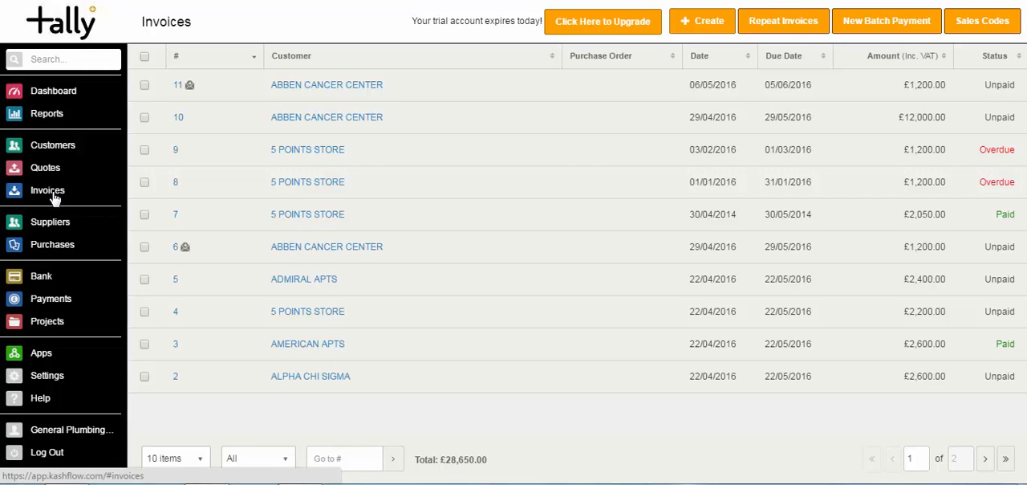
click(986, 29)
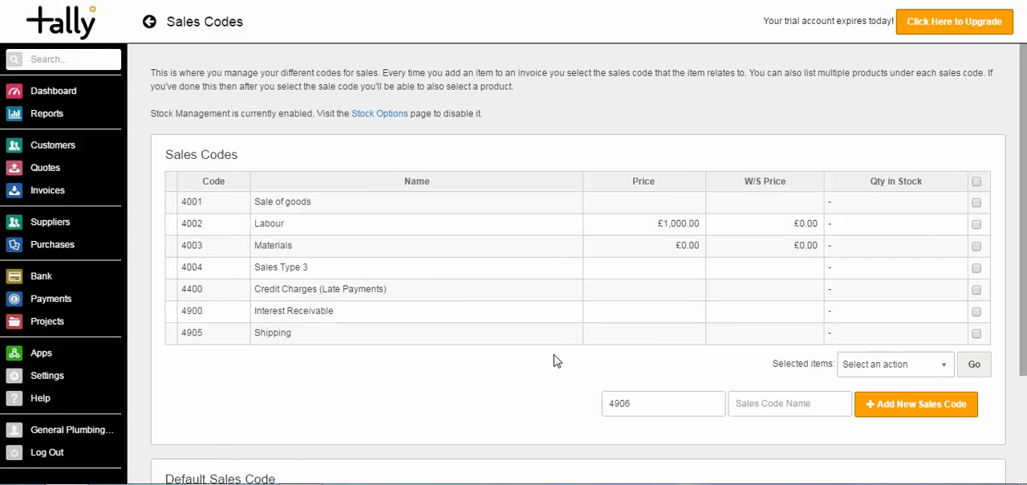
drag(649, 404, 562, 411)
text(4005)
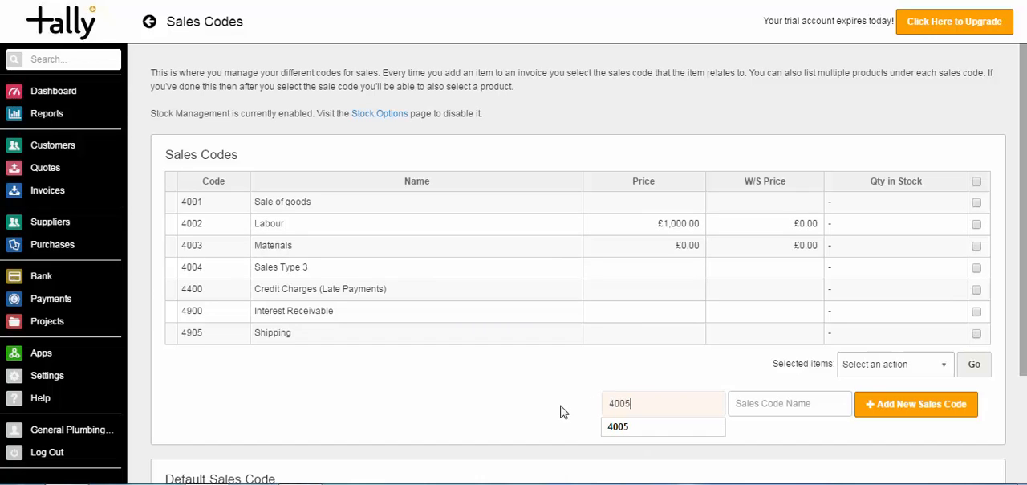
key(Tab)
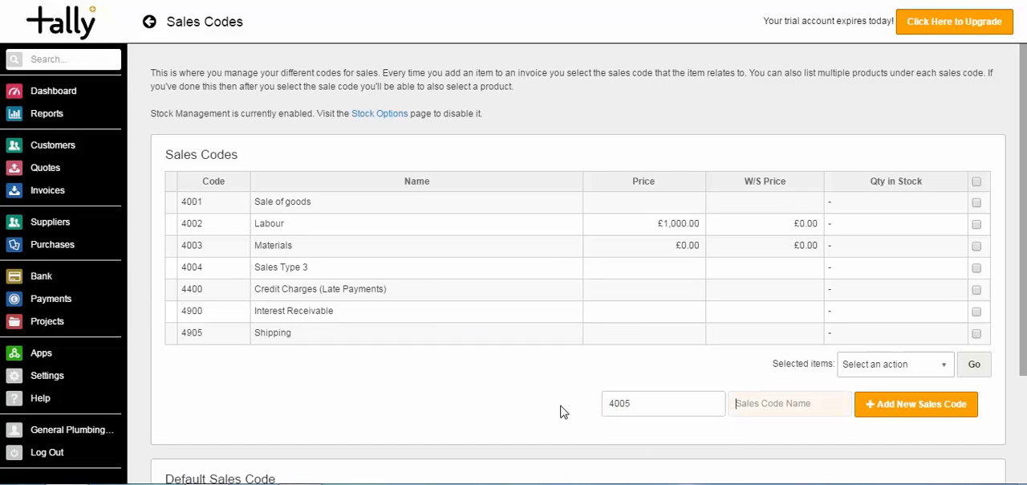
text(Stco)
key(BackSpace)
text(o)
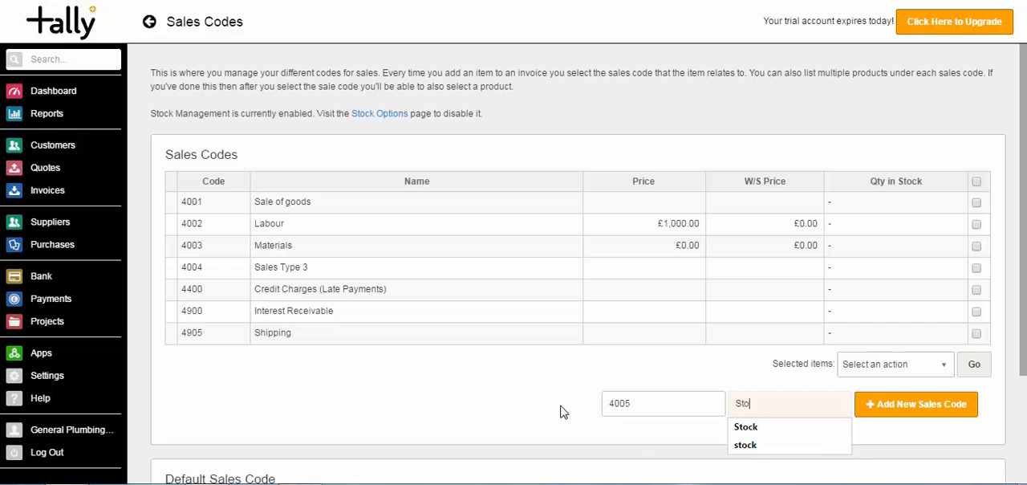
text(ck)
click(917, 408)
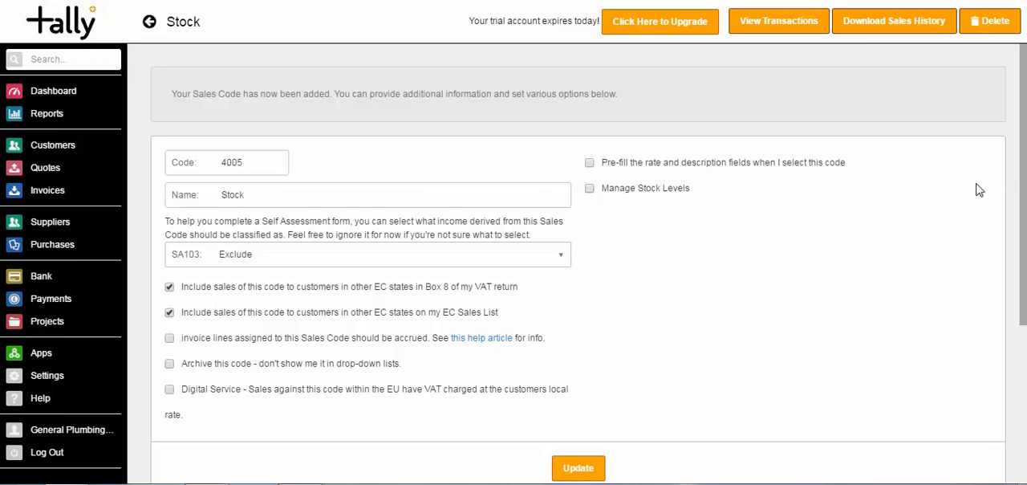
click(575, 473)
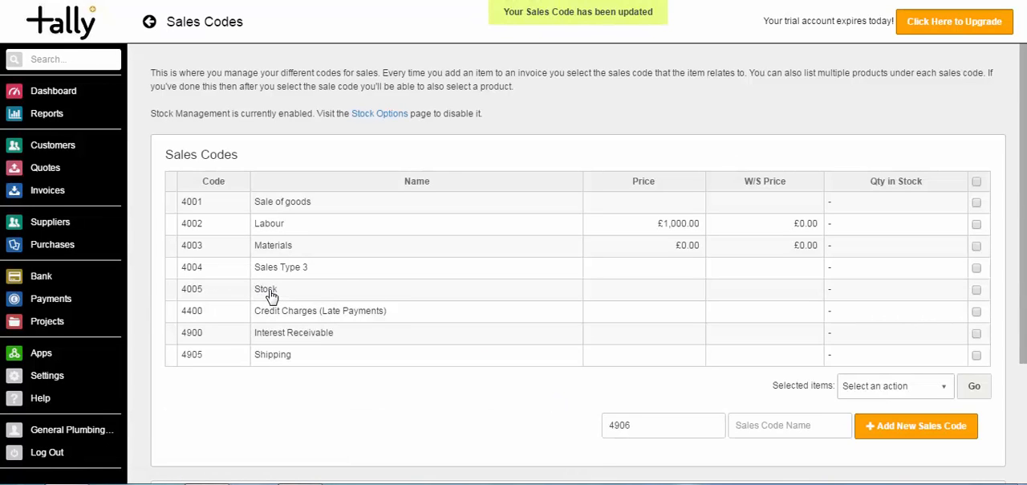
Start a new product under sales code 4005 - Stock and name it Boiler.
click(411, 297)
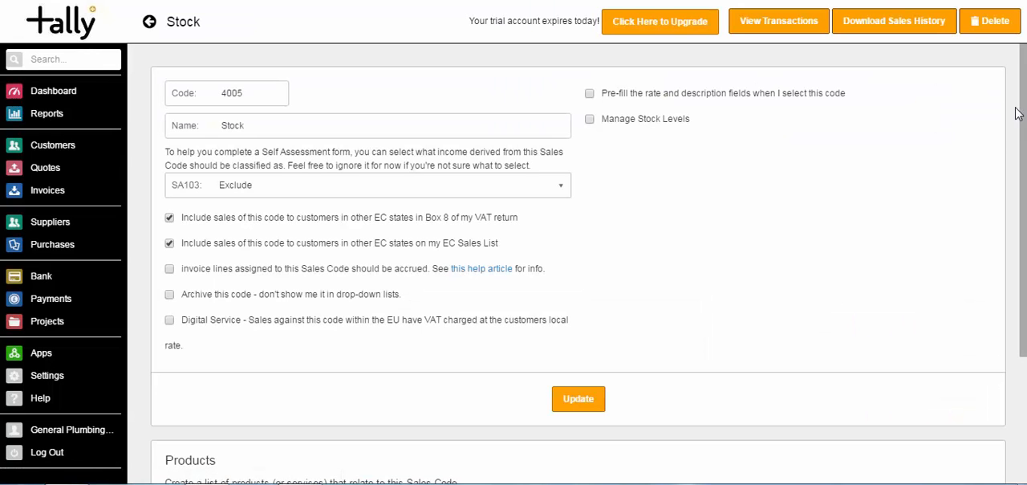
drag(1025, 99, 1024, 220)
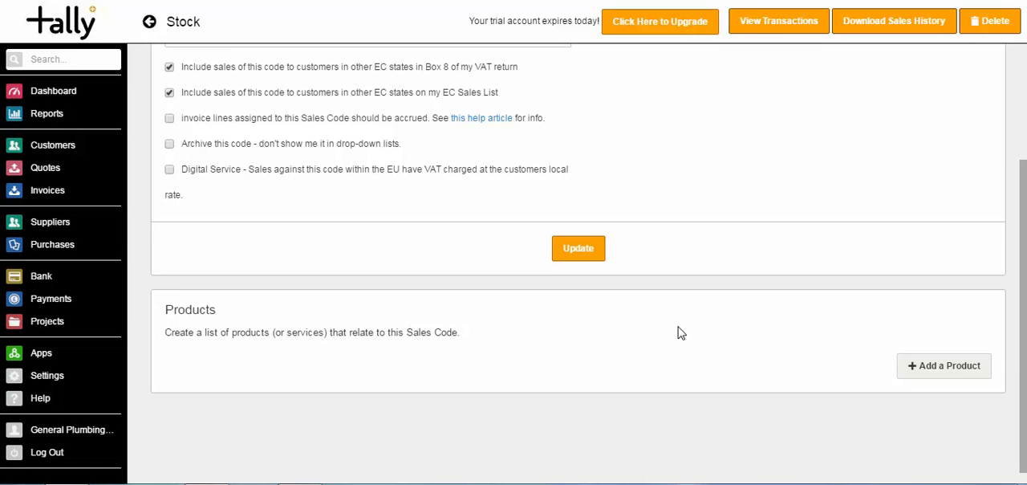
click(949, 374)
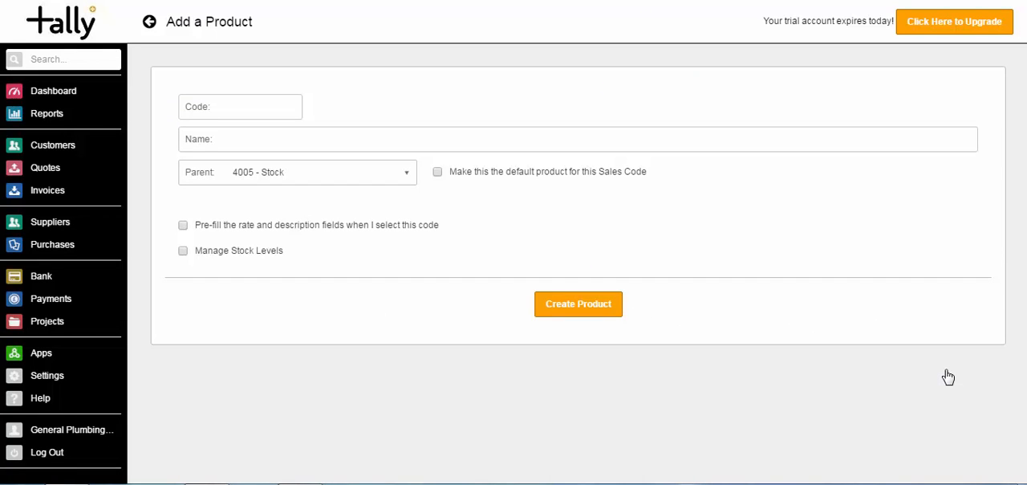
click(394, 142)
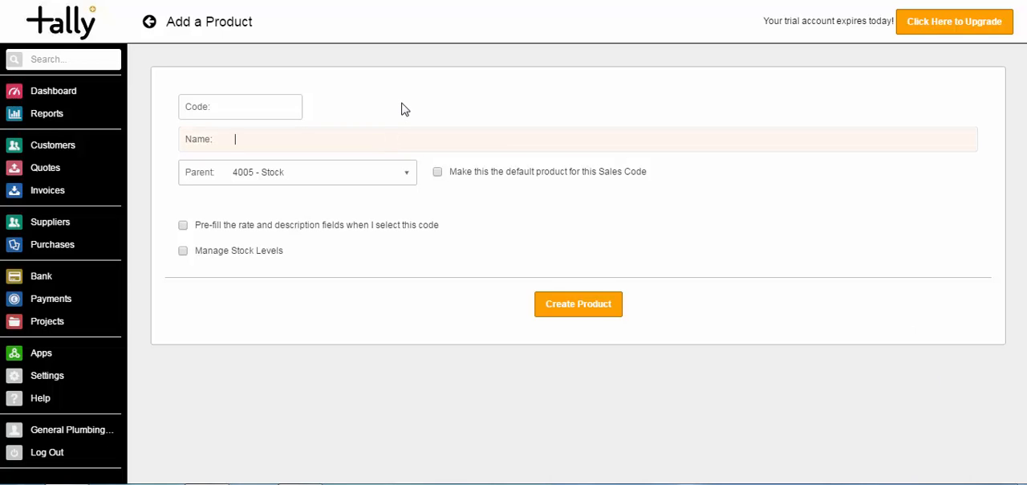
text(B)
text(o)
key(BackSpace)
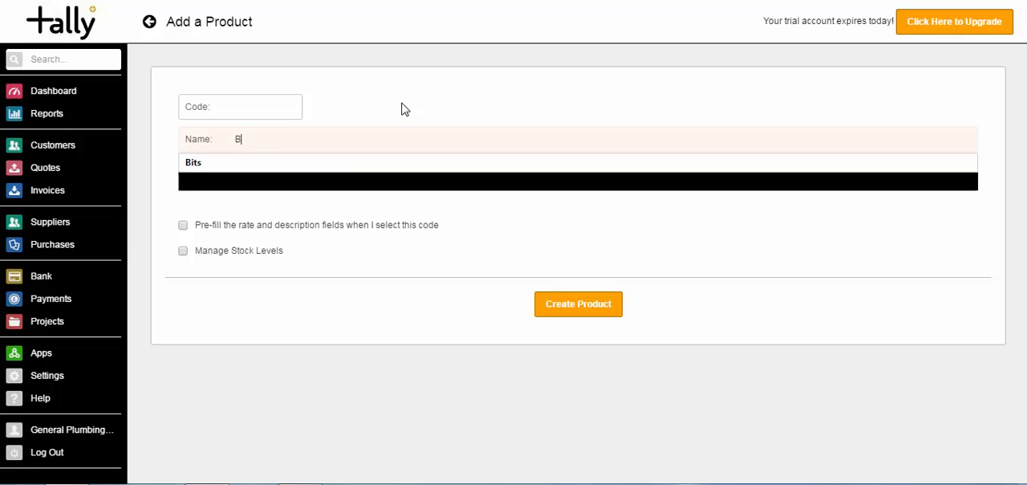
text(oiler)
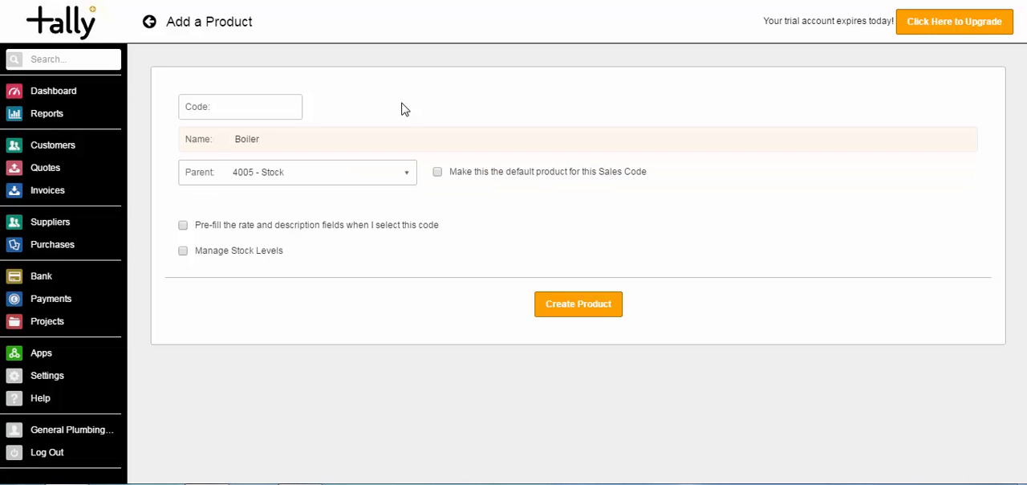
Enable pre-filling of the product's rate and description, with price 500, wholesale price 350, 20% VAT and the description Boiler.
click(184, 227)
click(245, 279)
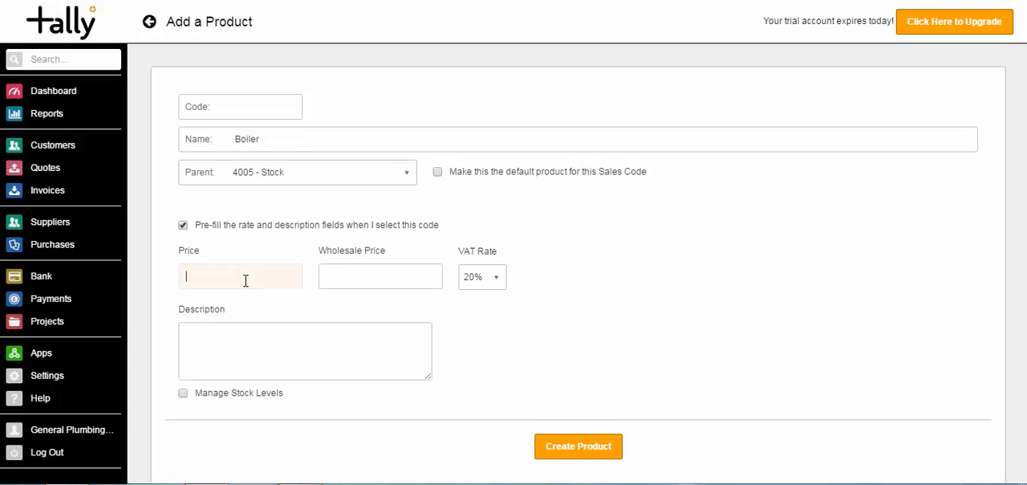
text(500)
key(Tab)
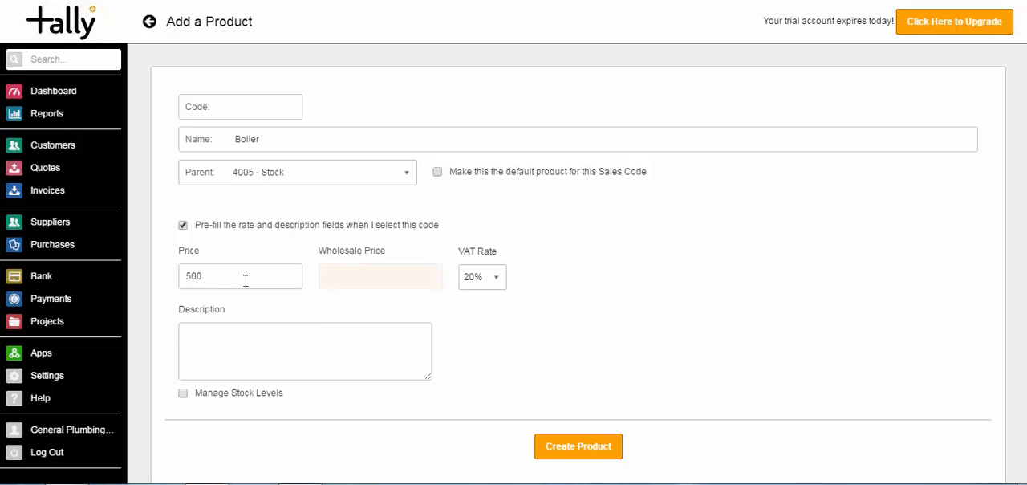
text(350)
key(Tab)
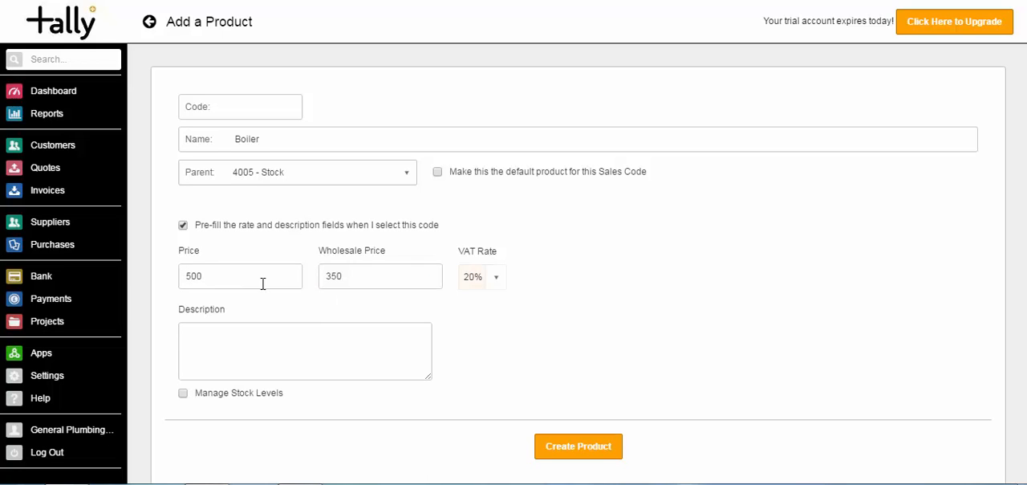
click(499, 283)
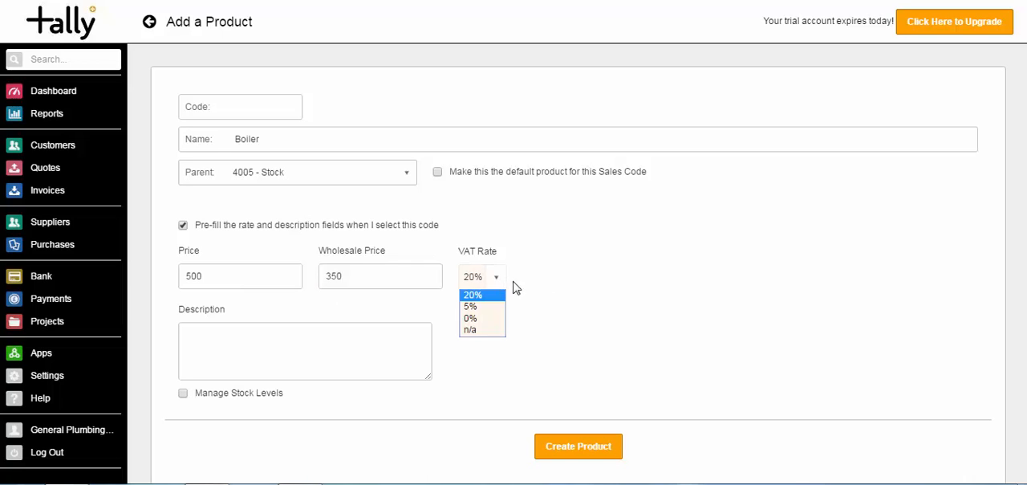
click(525, 281)
click(372, 335)
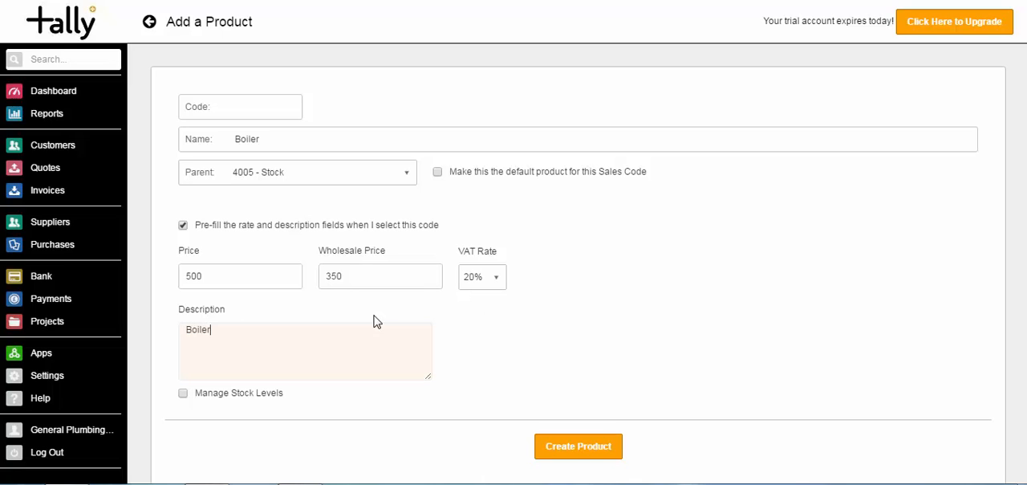
Enable stock level management for the product with quantity in stock 0 and an alert below 5.
click(183, 395)
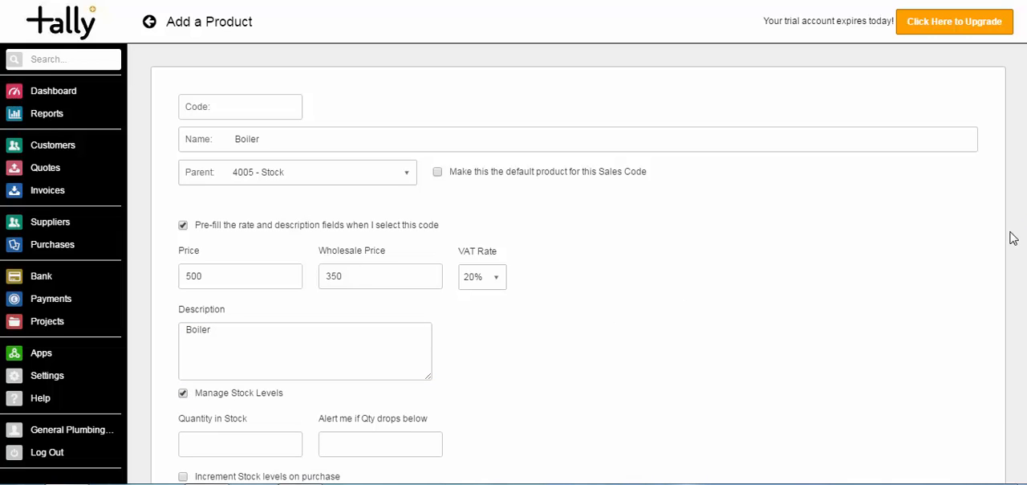
scroll(1012, 237, down, 3)
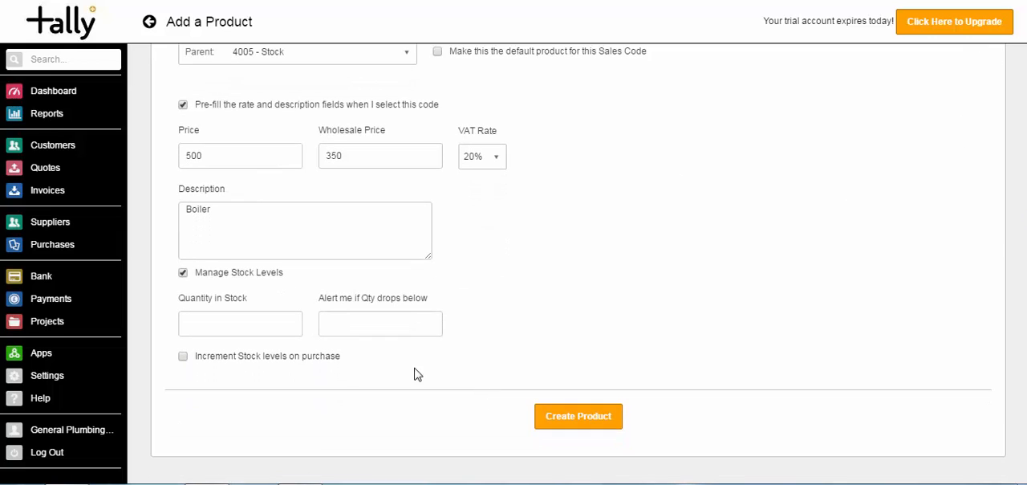
click(285, 326)
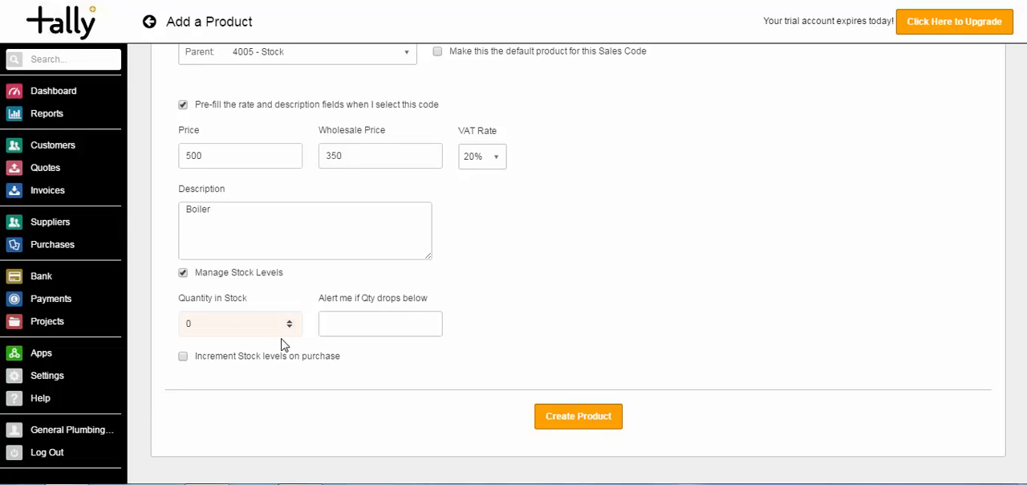
key(Tab)
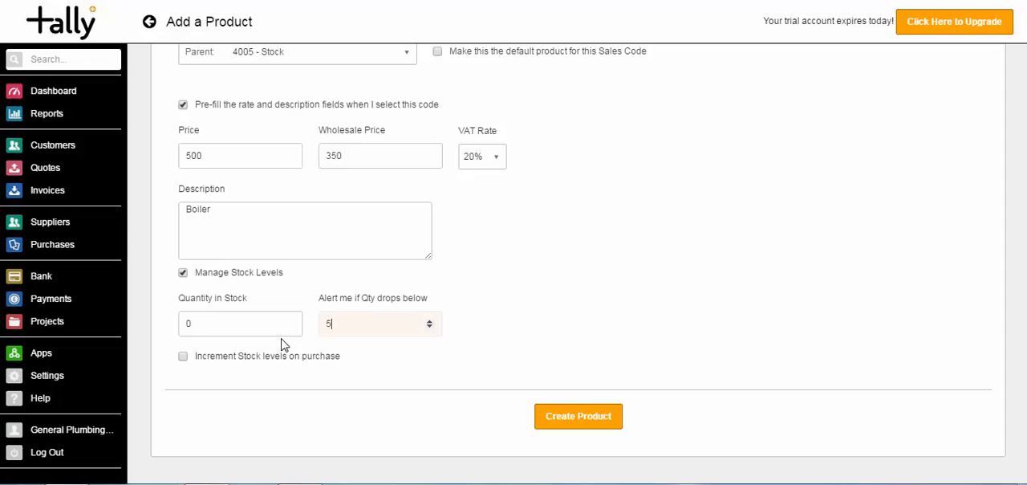
Make purchases increment the product's stock levels, using purchase code 5003 - Stock and the sub type "Create one for me".
click(184, 357)
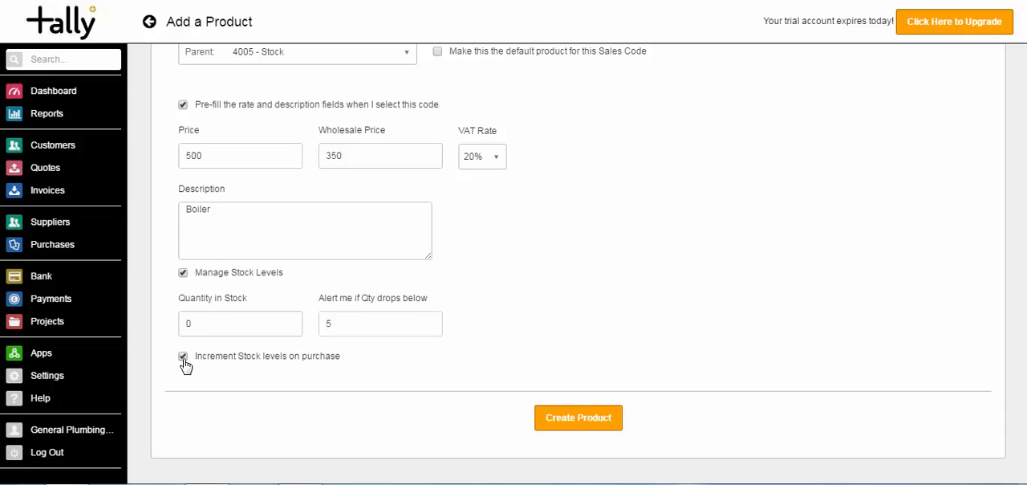
scroll(471, 363, down, 2)
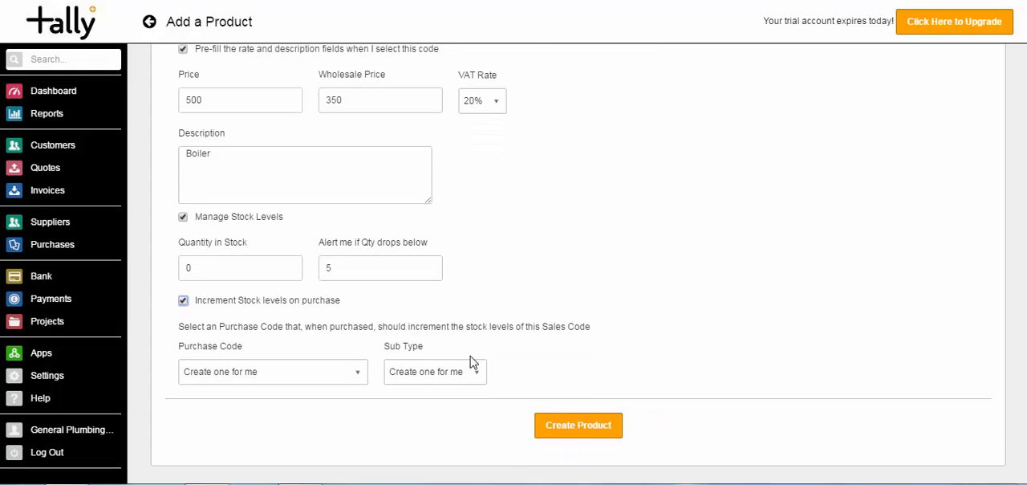
click(359, 371)
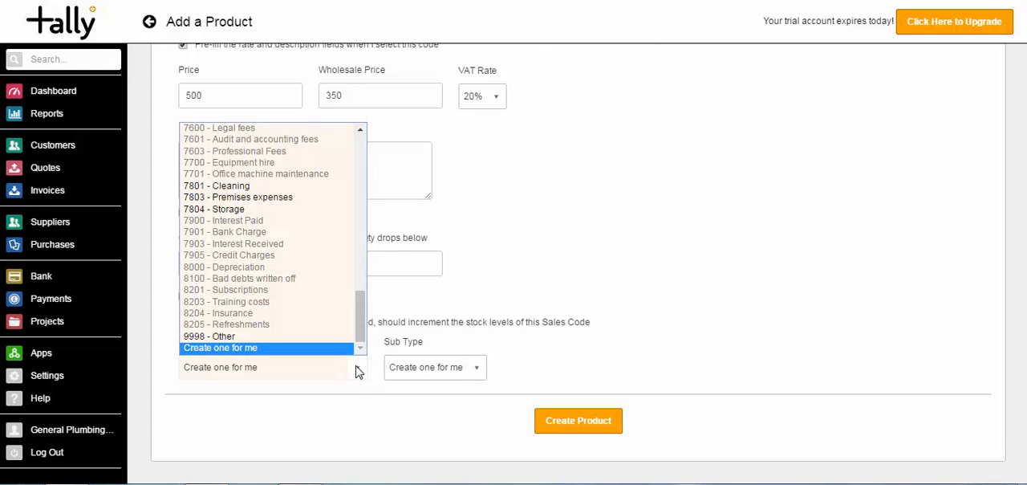
drag(360, 321, 353, 207)
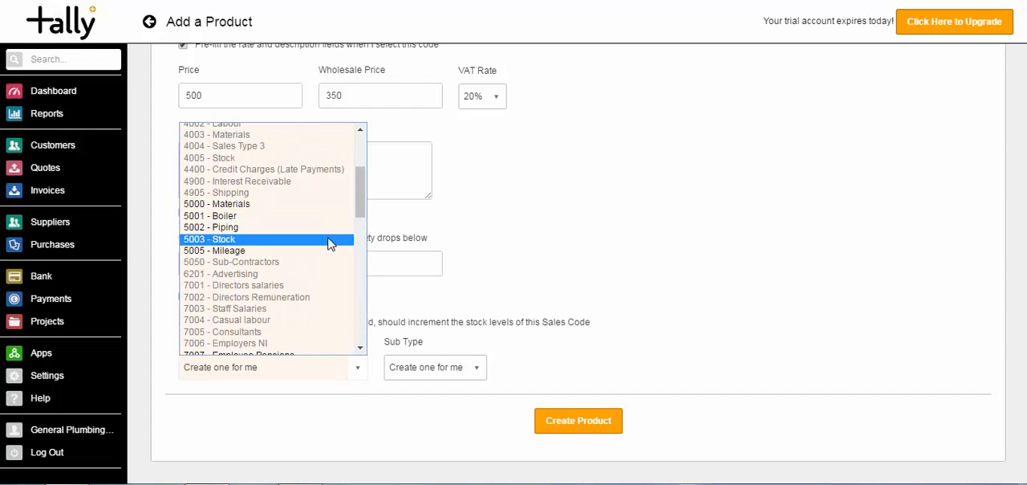
click(333, 239)
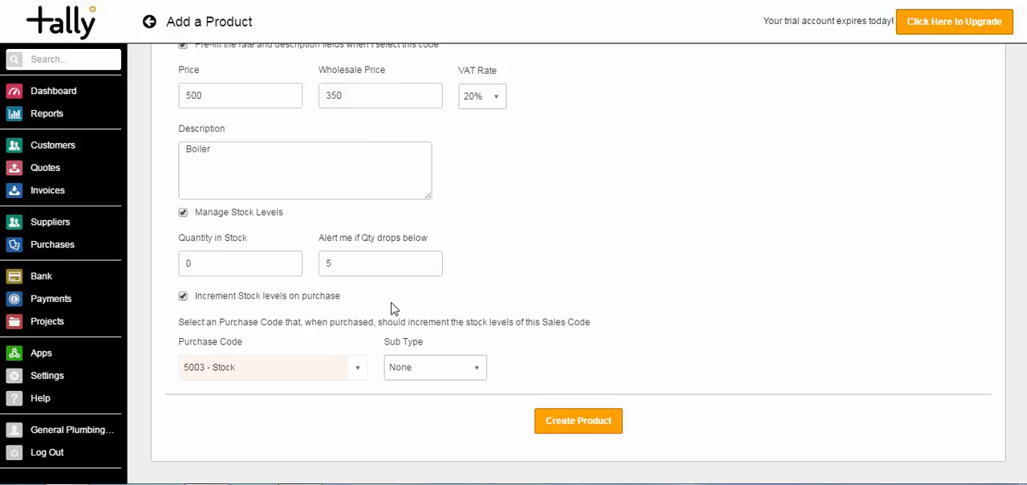
click(471, 368)
click(454, 399)
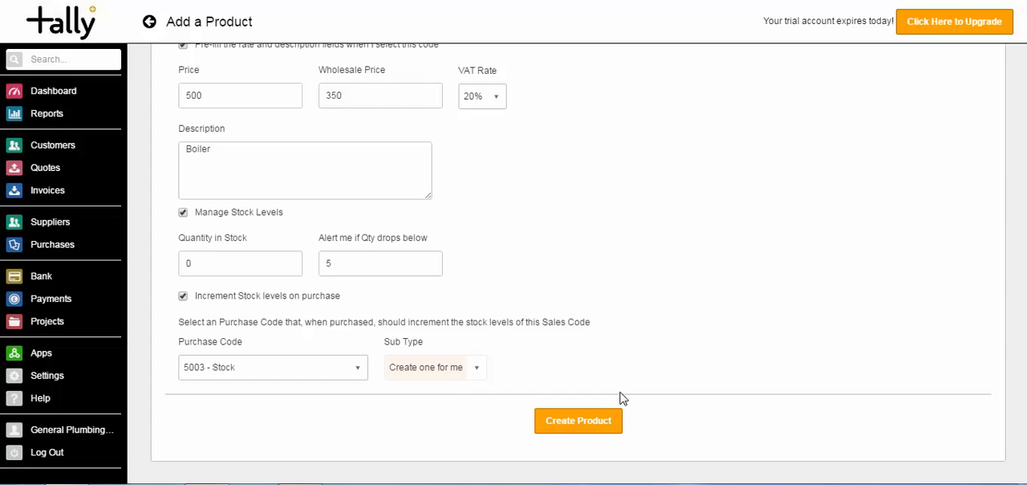
Create the Boiler product and start another product under sales code 4005 - Stock, named 1ft Piping.
click(598, 426)
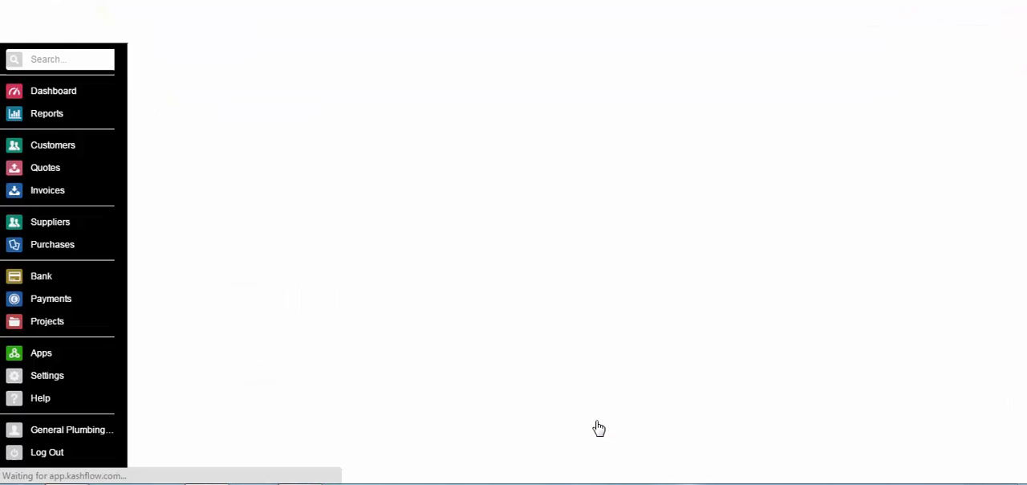
drag(1025, 244, 1024, 345)
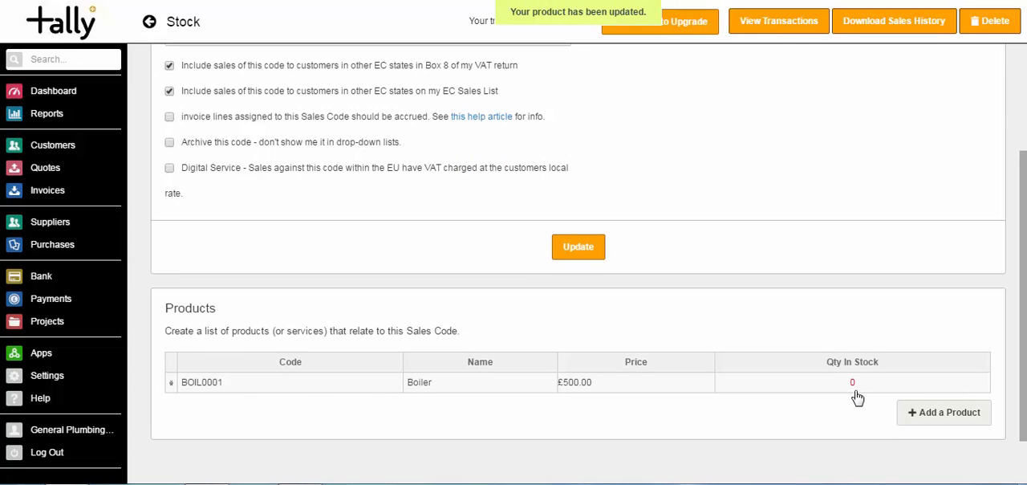
click(927, 414)
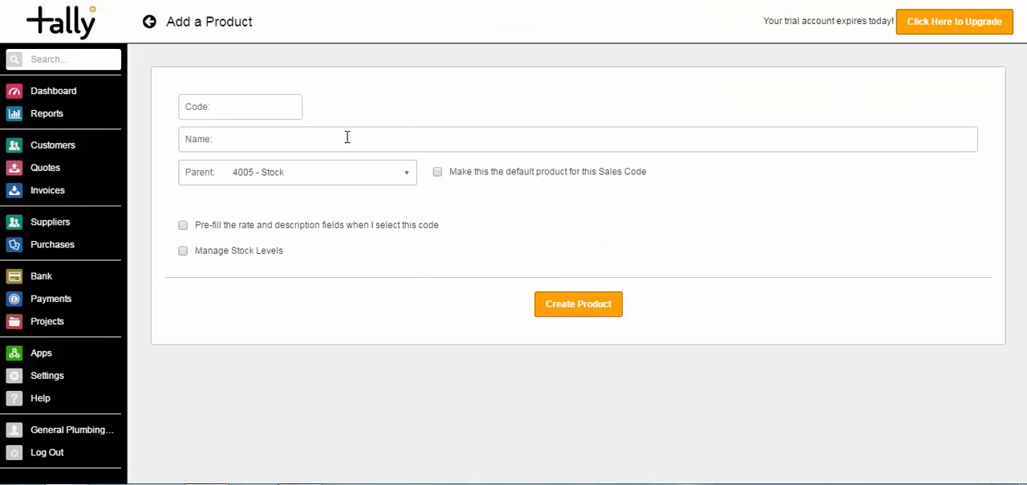
click(346, 140)
text(1ft Piping)
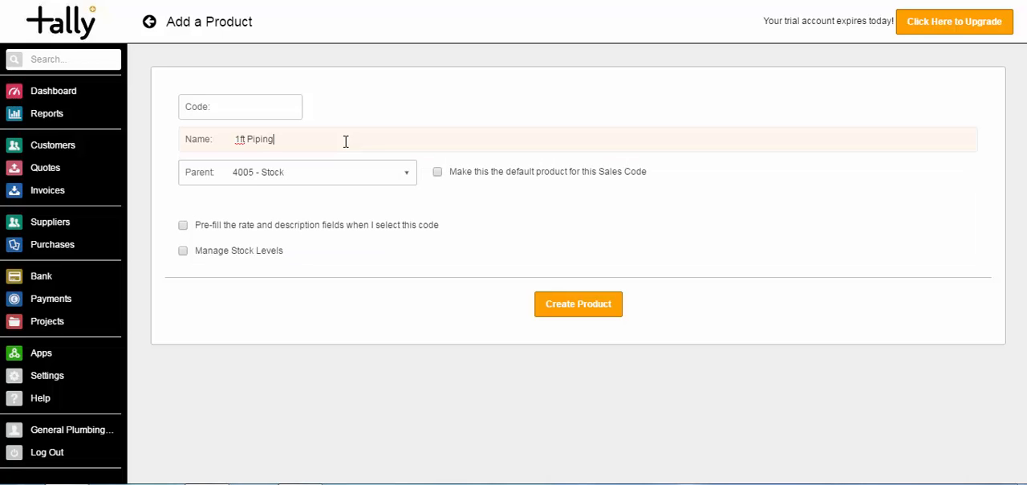
key(Tab)
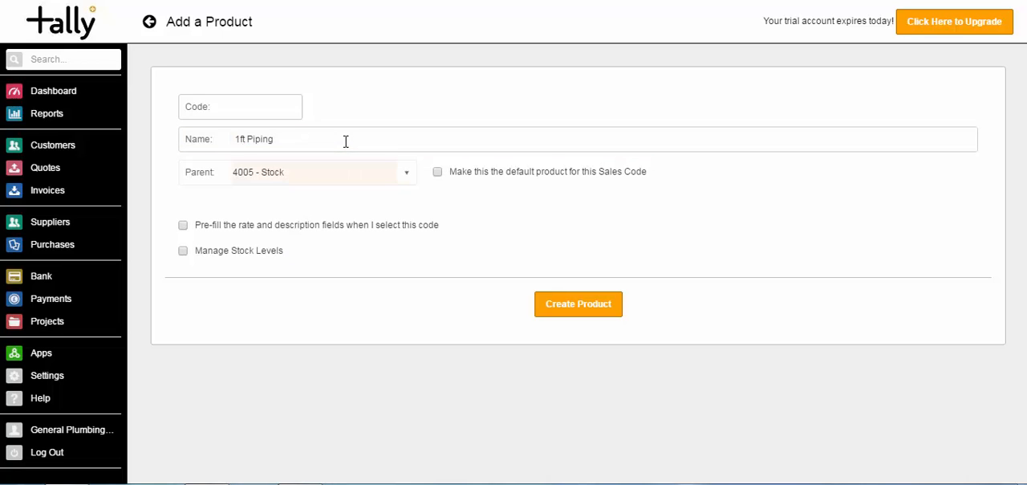
Enable pre-filling of the product's rate and description, with price 30, wholesale price 20 and the description 1ft Piping.
click(183, 226)
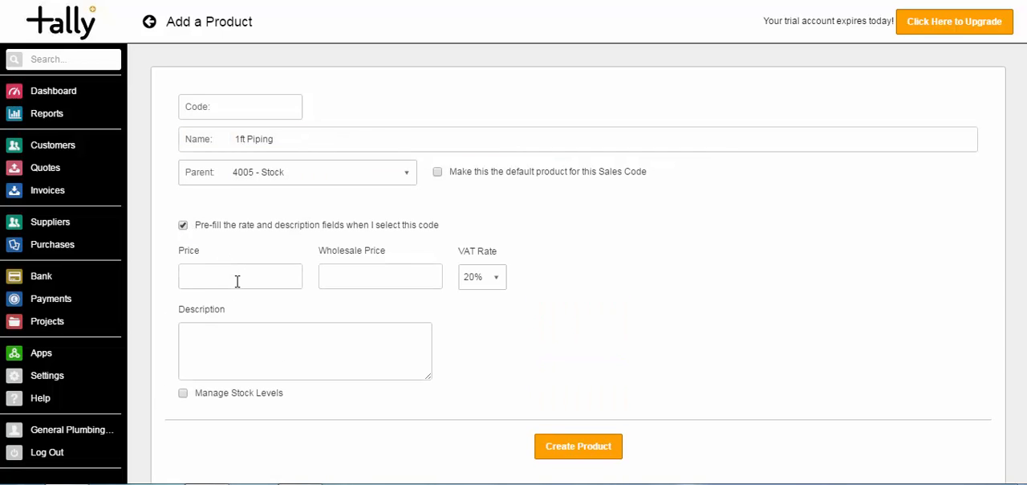
click(238, 280)
text(30)
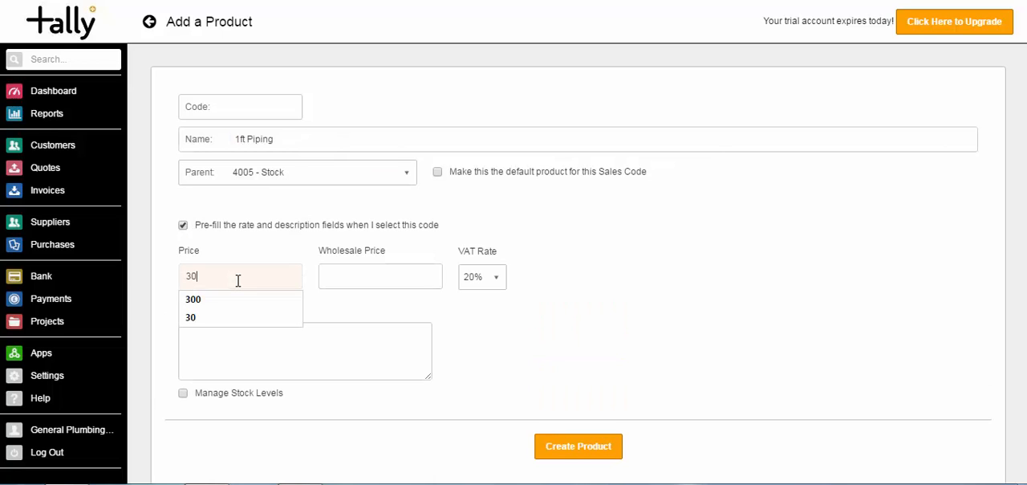
key(Tab)
text(20)
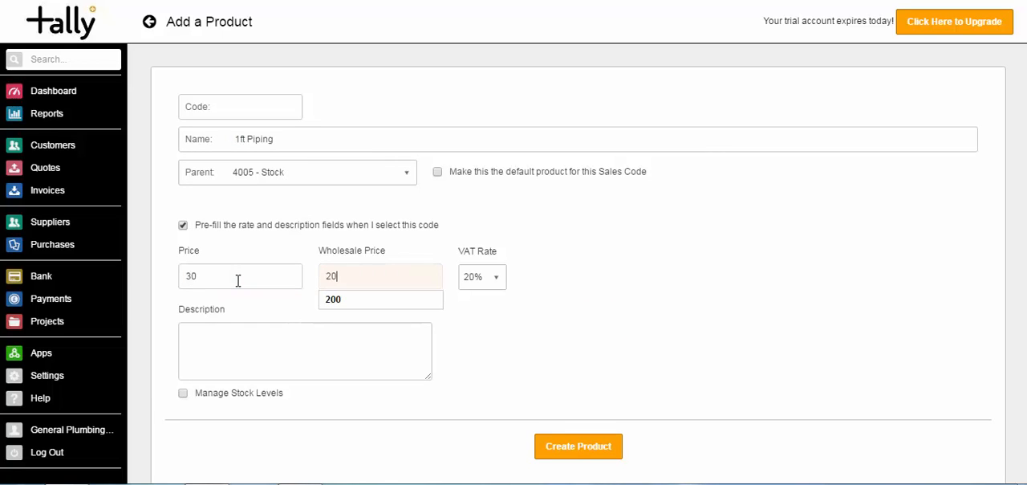
key(Tab)
click(248, 344)
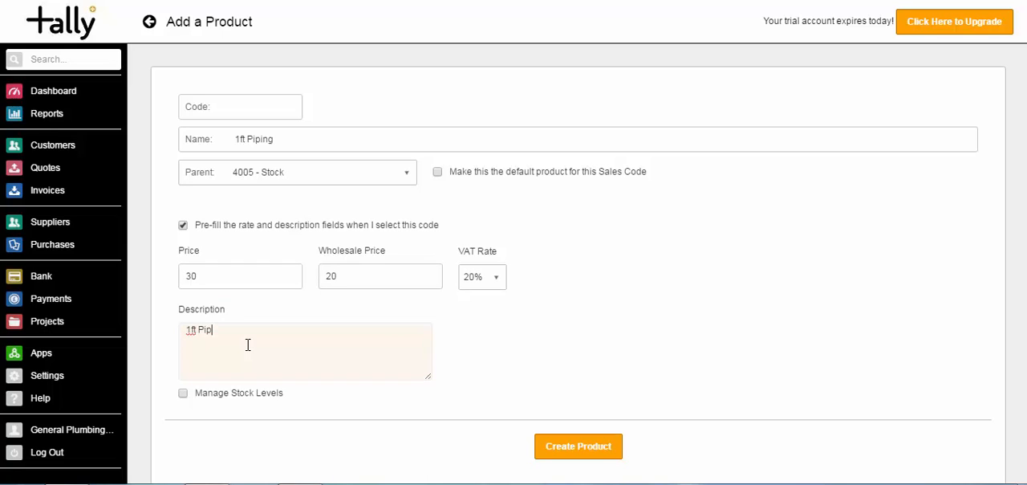
text(1ft Piping)
Enable stock level management with quantity in stock 0, an alert below 10, and stock levels incremented on purchase.
click(183, 393)
click(214, 452)
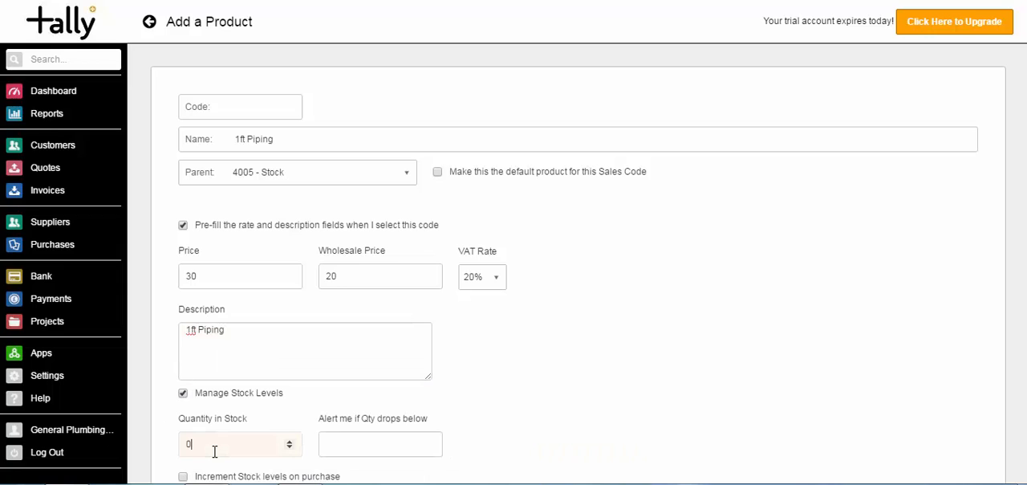
text(0)
key(Tab)
key(Tab)
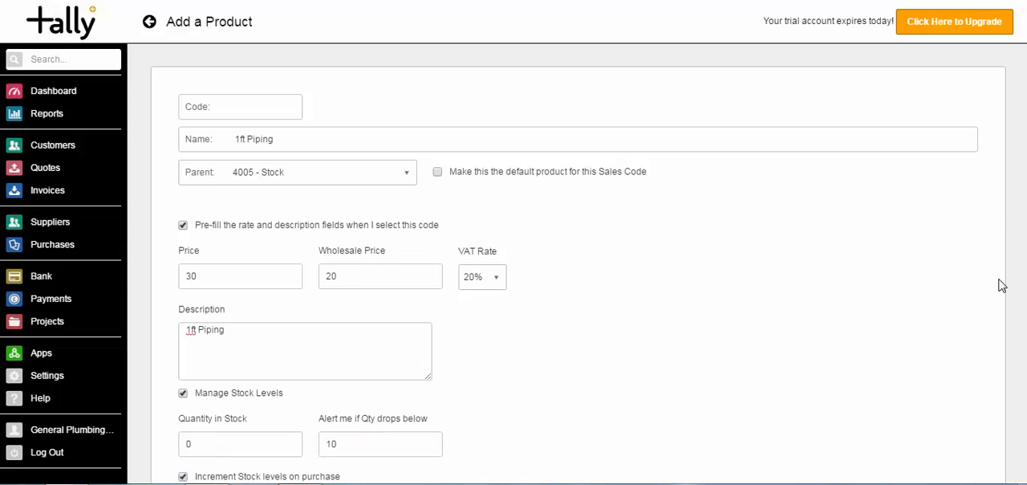
Link the stock increments to purchase code 5003 - Stock with sub type "Create one for me", and save the product and its sales code.
scroll(1002, 286, down, 3)
click(303, 433)
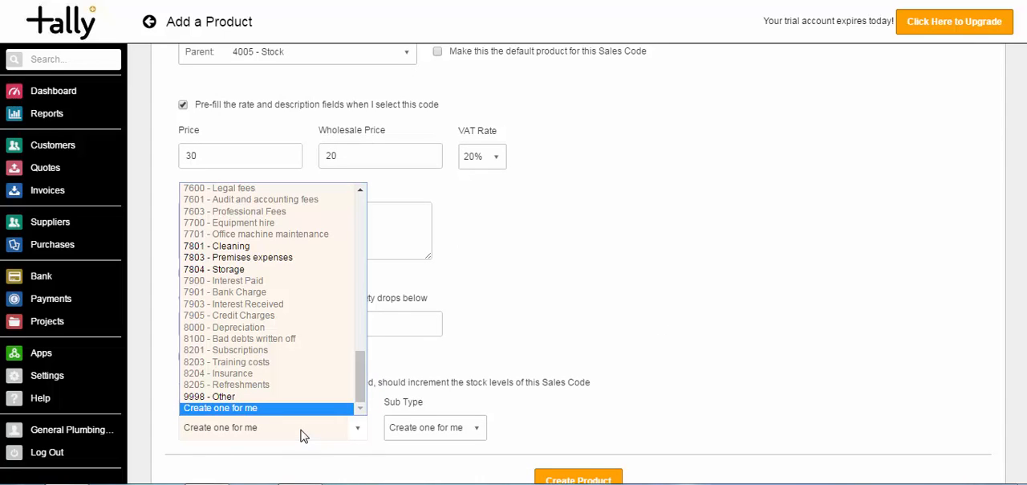
drag(360, 376, 353, 277)
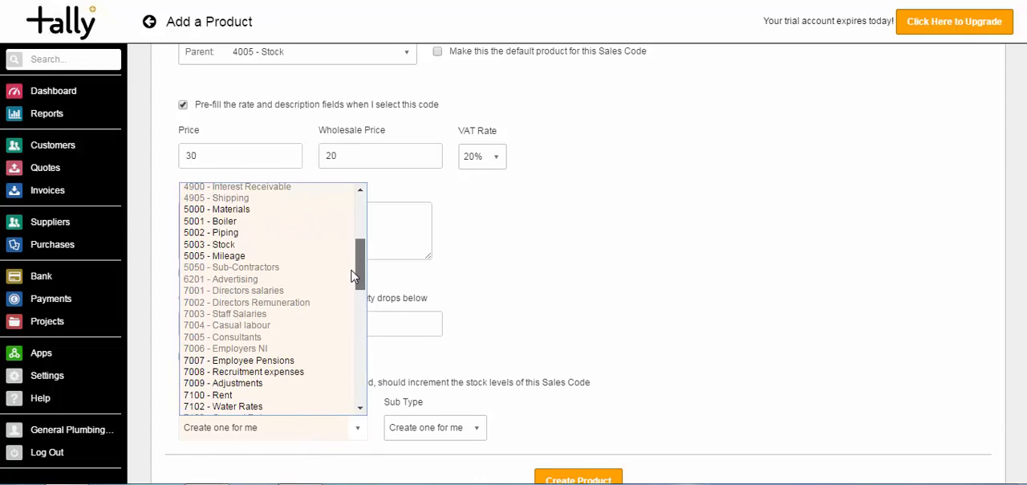
click(329, 245)
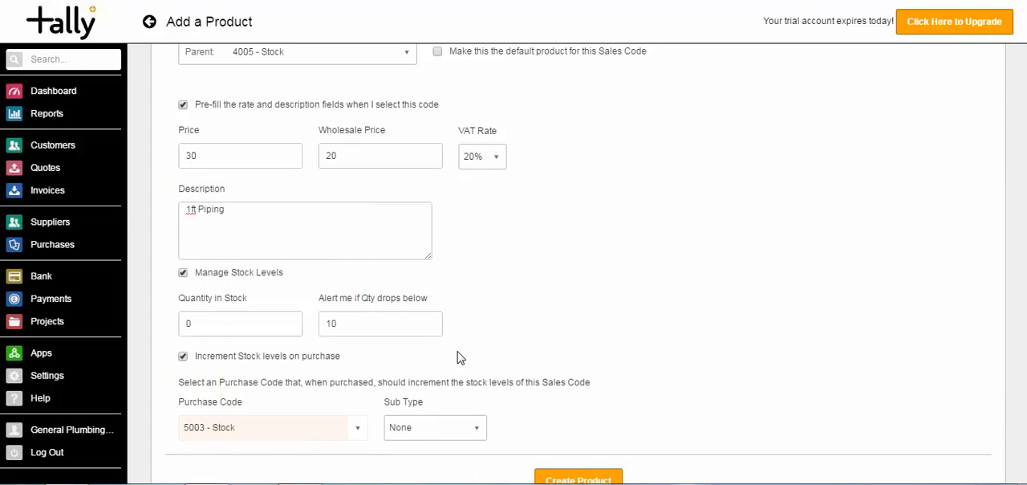
click(445, 427)
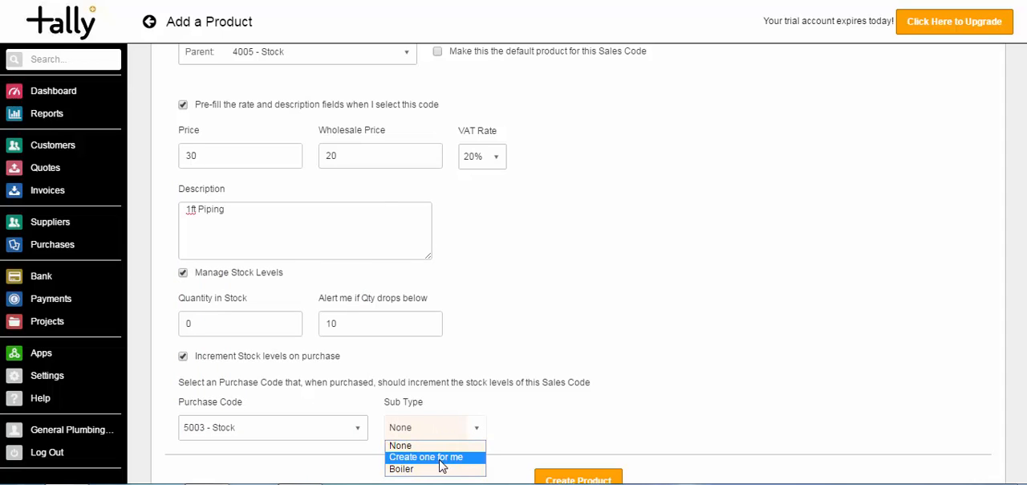
click(441, 457)
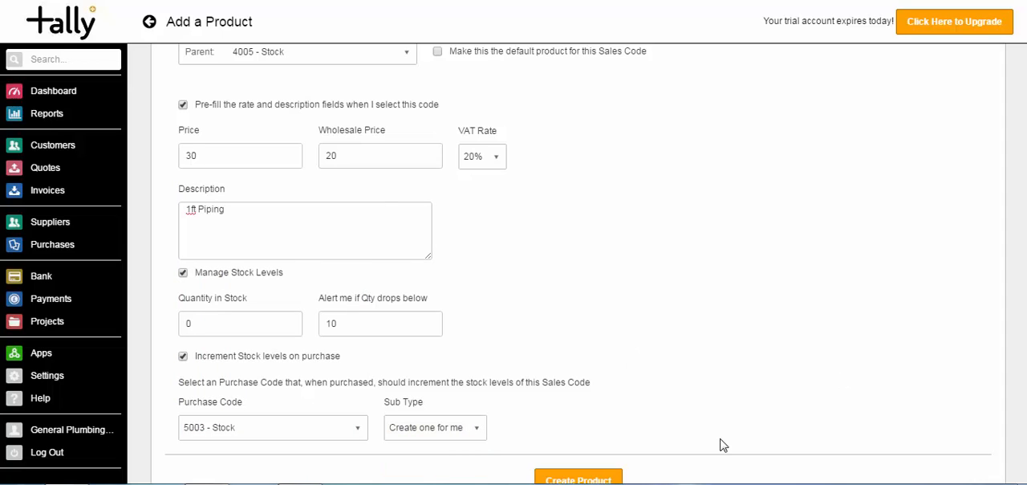
click(549, 479)
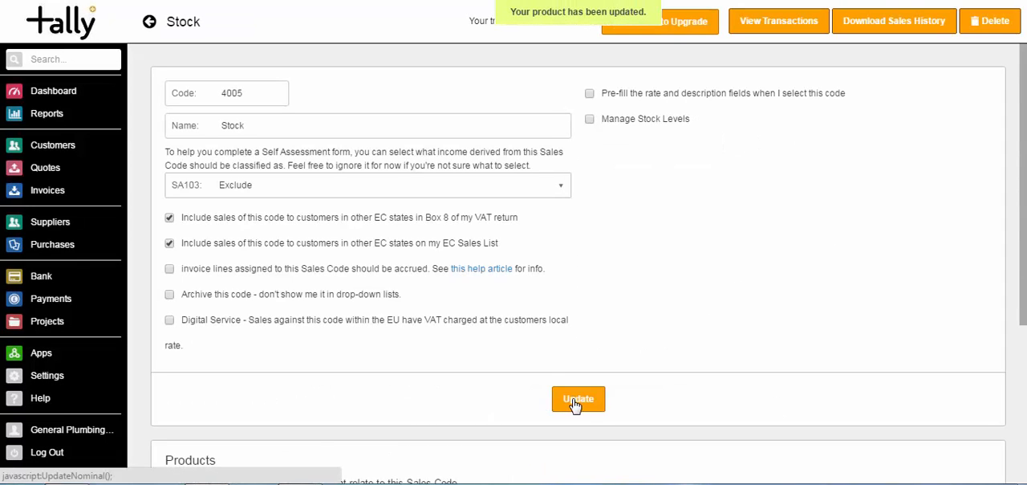
click(575, 405)
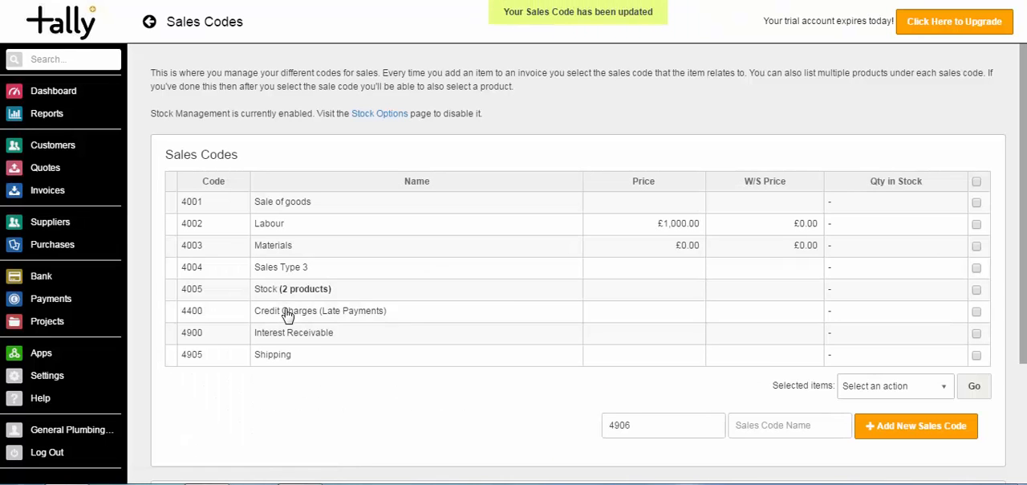
Check the products listed under sales code 4005 - Stock and return to the dashboard.
click(359, 297)
scroll(359, 297, down, 3)
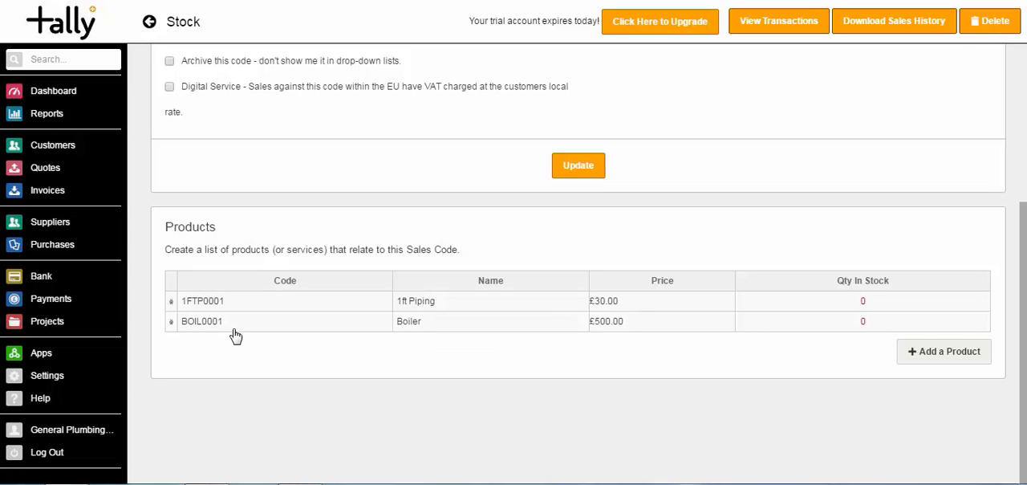
click(67, 94)
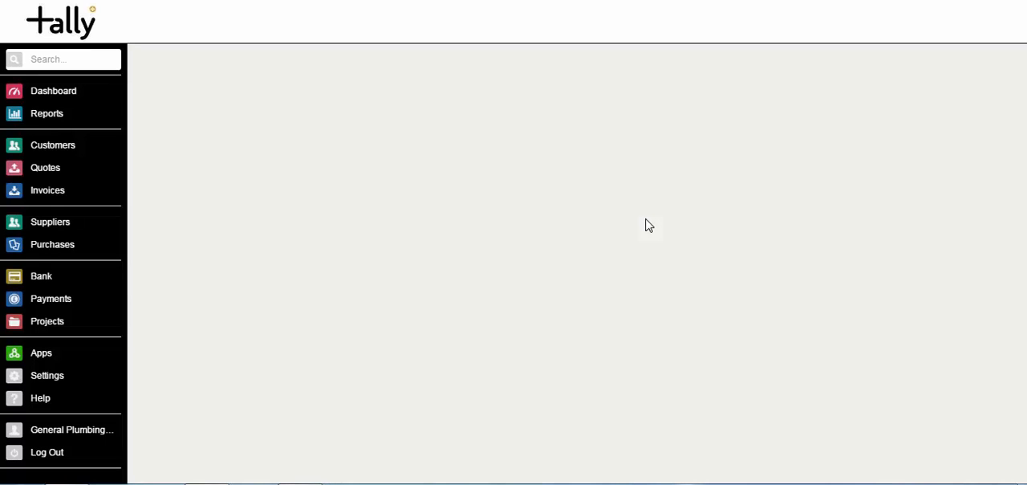